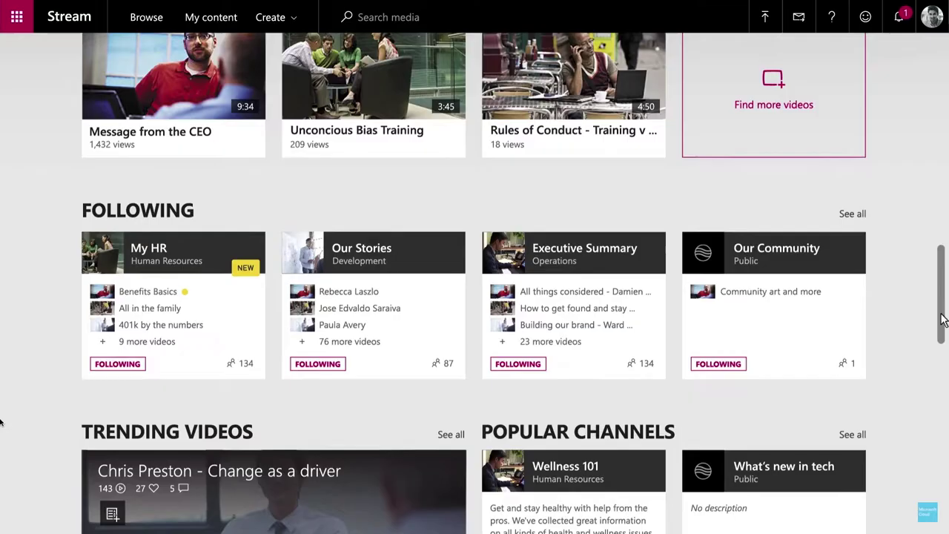
- Scroll the Stream home page down to the trending videos and popular channels
scroll(943, 378, "down", 3)
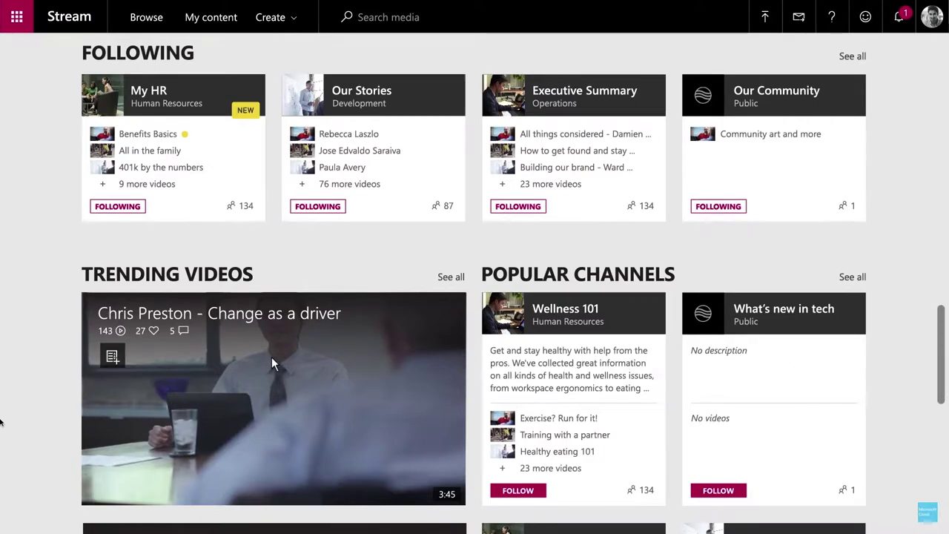
- Play the trending video about change as a driver and bring up its Share options
left_click(272, 357)
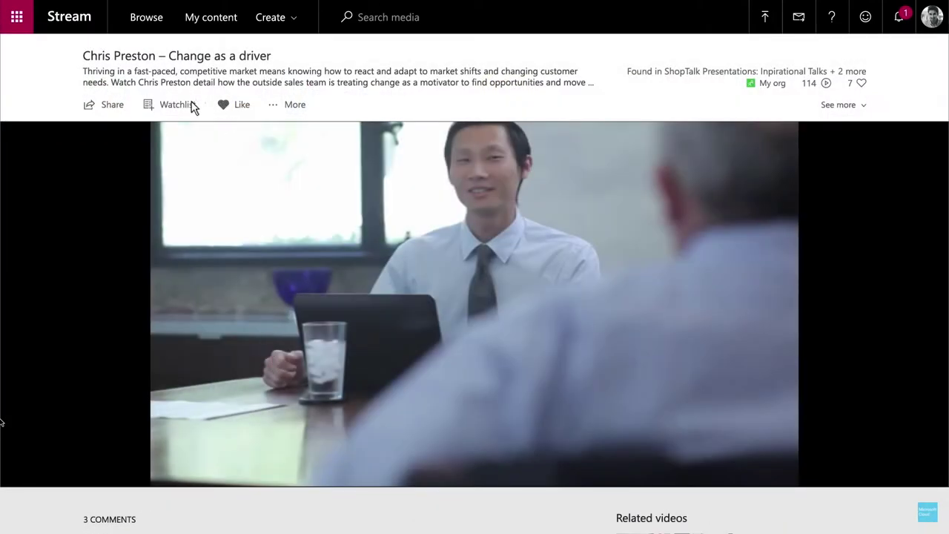
left_click(91, 104)
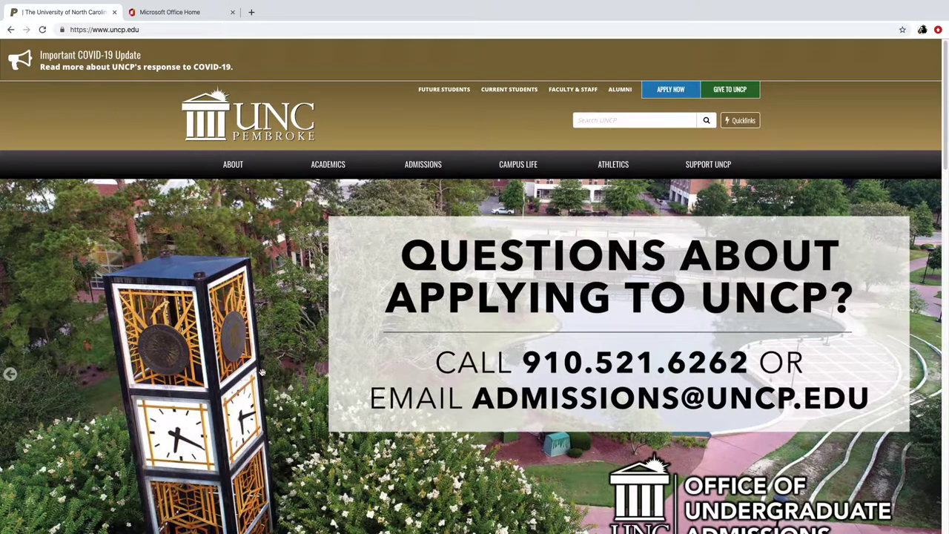
- Reach Office 365 from the UNCP quick links and show the full list of Office apps
left_click(737, 125)
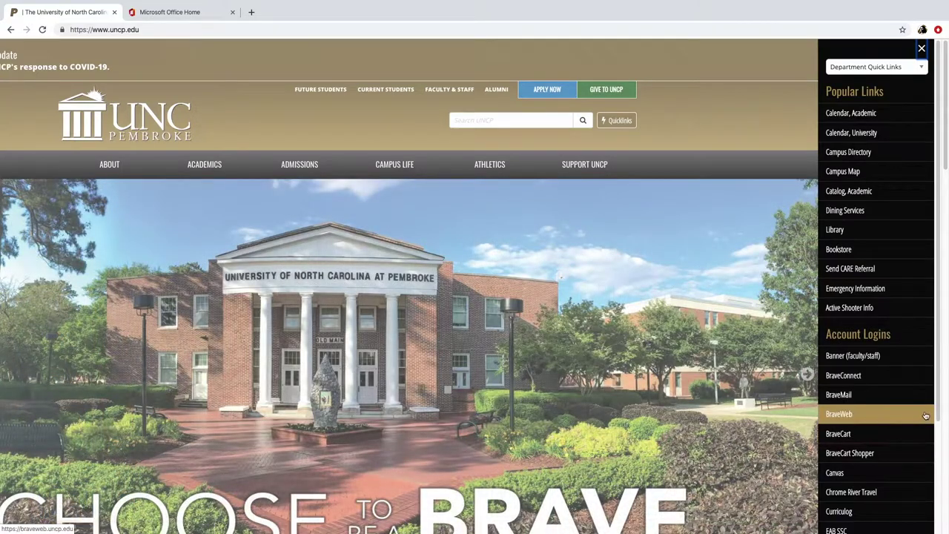
left_click_drag(937, 415, 939, 501)
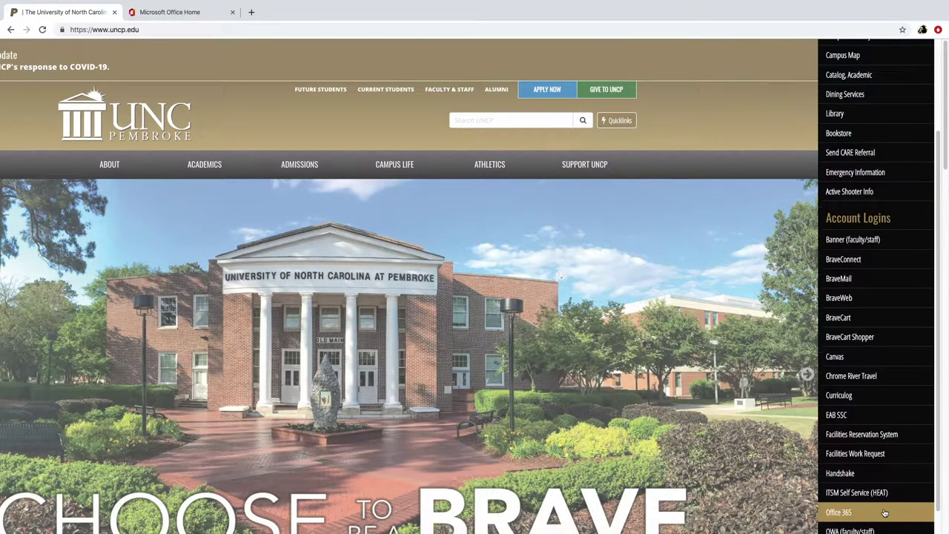
left_click(846, 511)
left_click(201, 13)
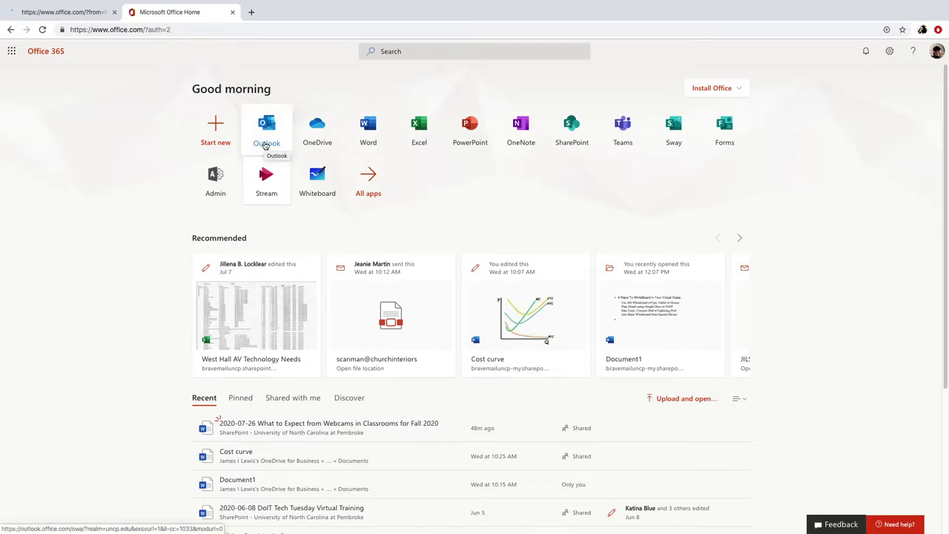
left_click(371, 195)
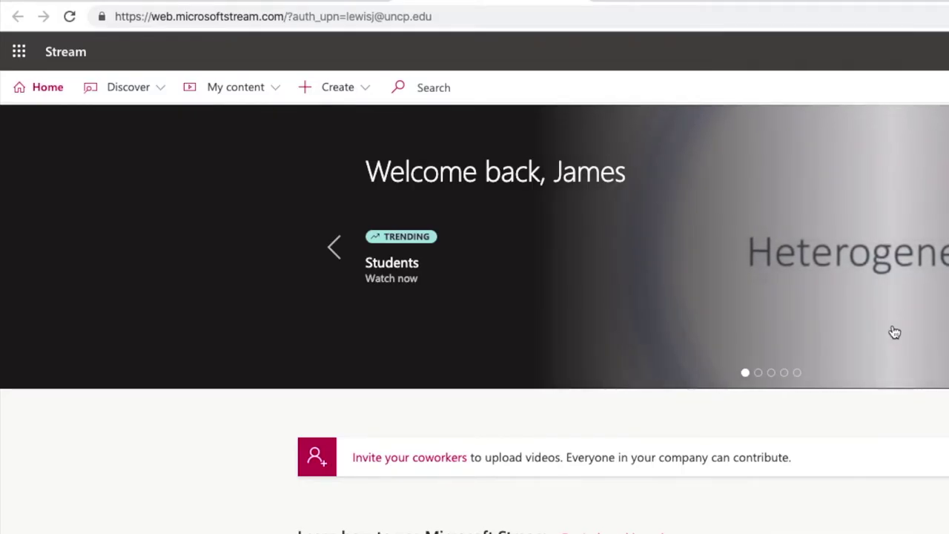
- Show Stream's creation options: upload a video, create a group or channel, or record the screen
left_click(356, 89)
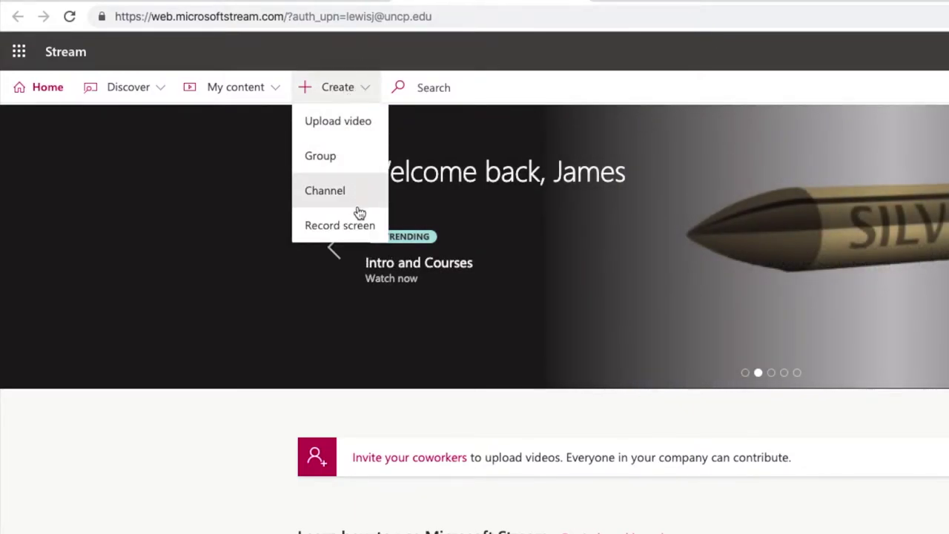
- Start a new Stream screen recording and grant microphone and camera access in Chrome
left_click(368, 230)
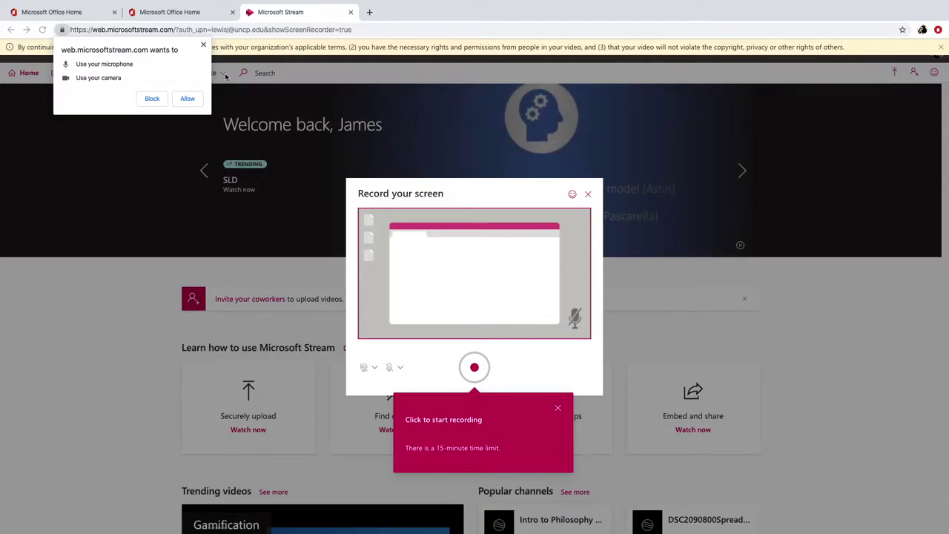
left_click(187, 99)
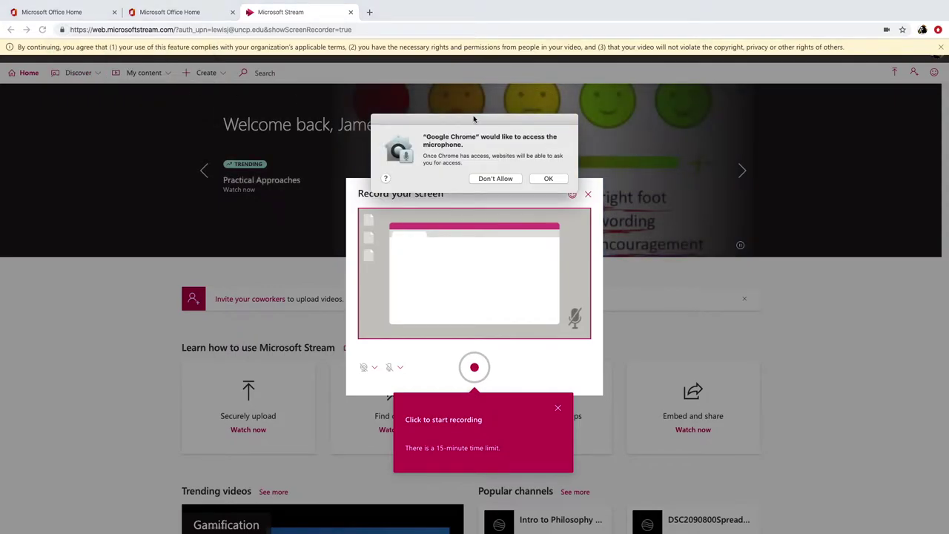
left_click(548, 179)
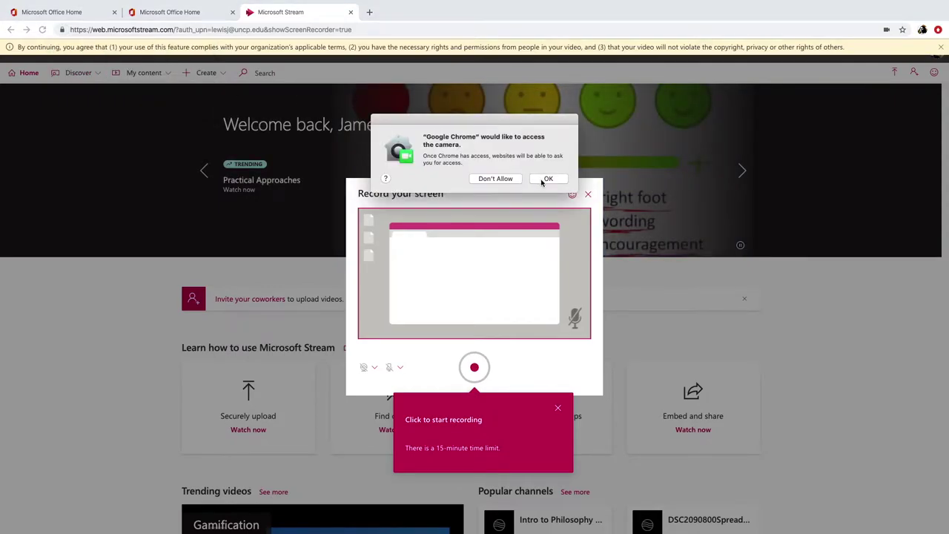
left_click(545, 180)
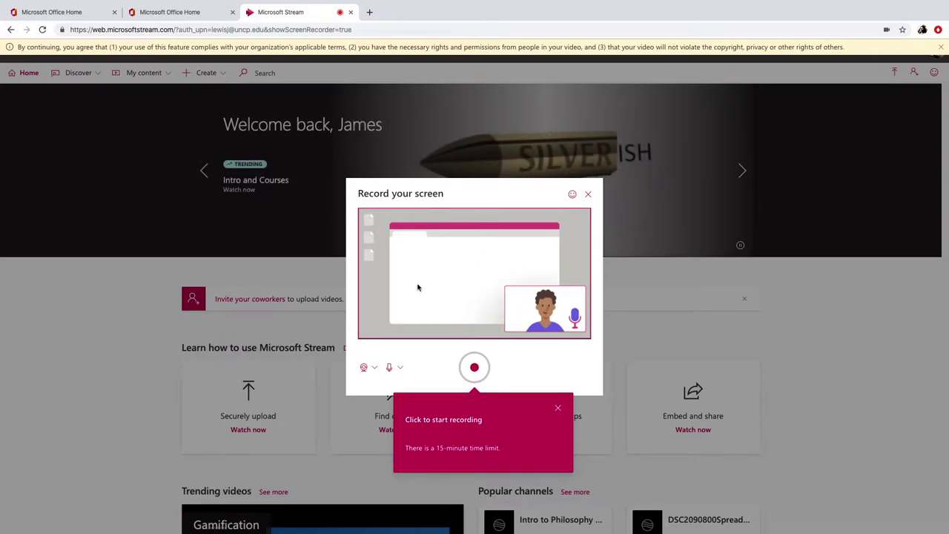
- Set both camera and microphone to B525 HD Webcam, then start the recording
left_click(376, 369)
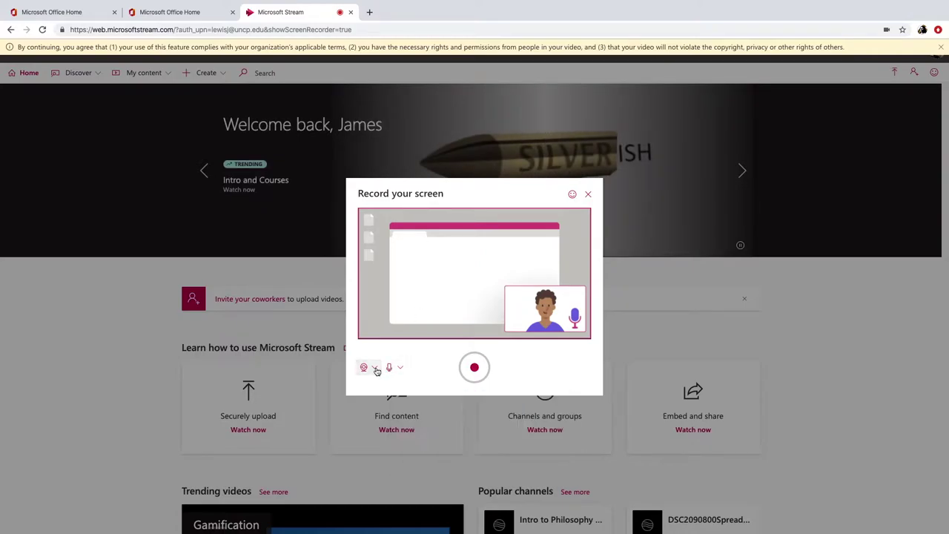
left_click(376, 369)
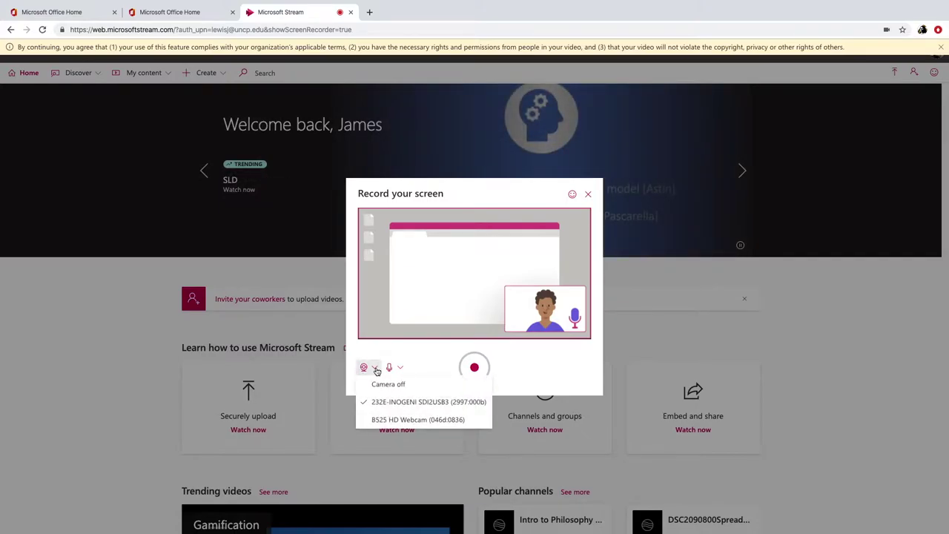
left_click(381, 419)
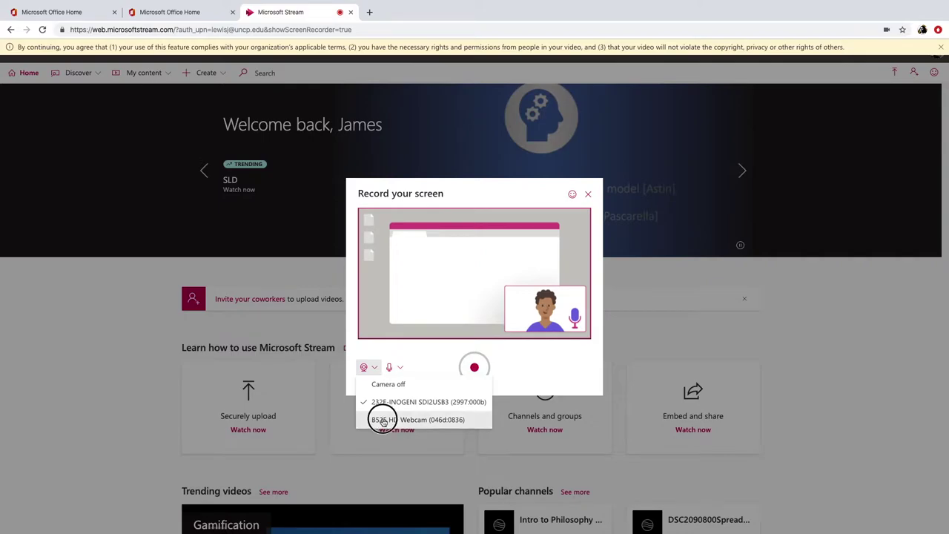
left_click(400, 367)
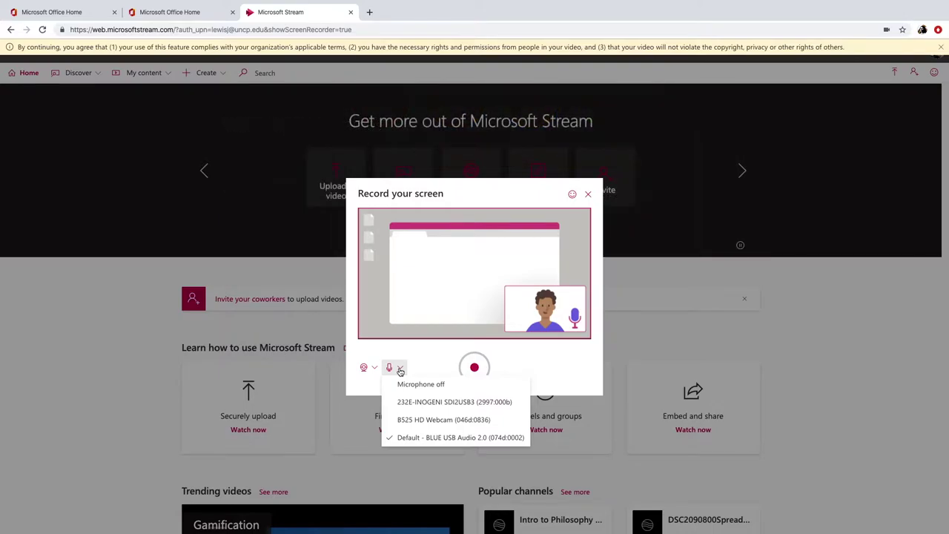
left_click(414, 421)
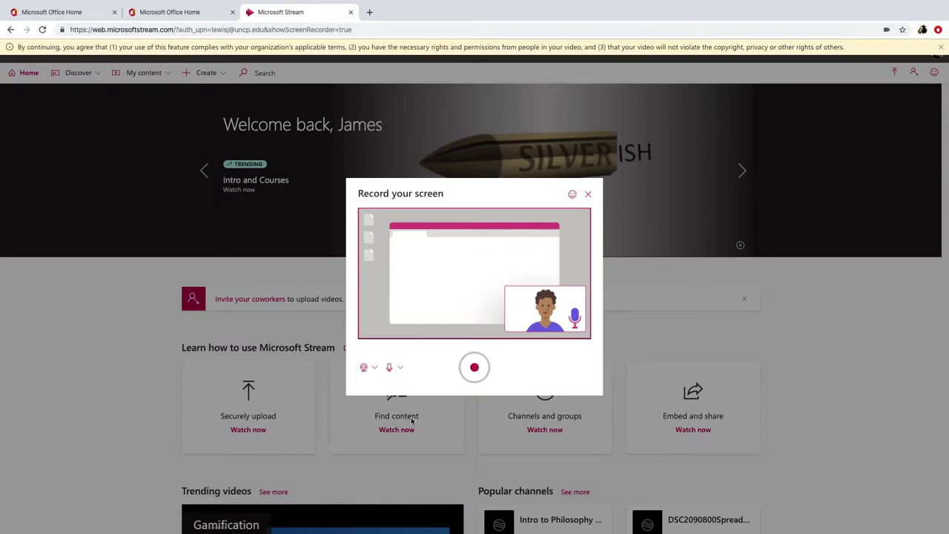
left_click(473, 368)
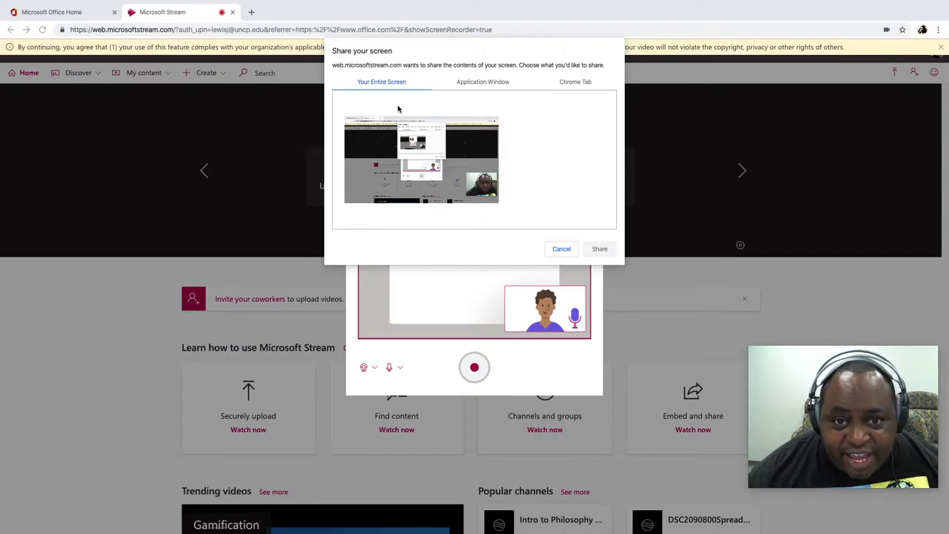
- Share the entire screen from Chrome's sharing prompt so the recorder starts capturing
left_click(485, 83)
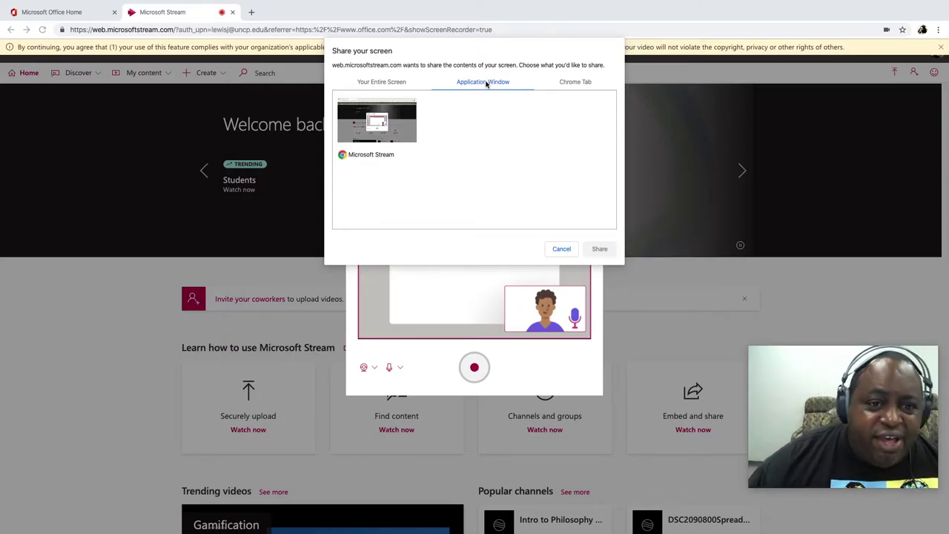
left_click(563, 85)
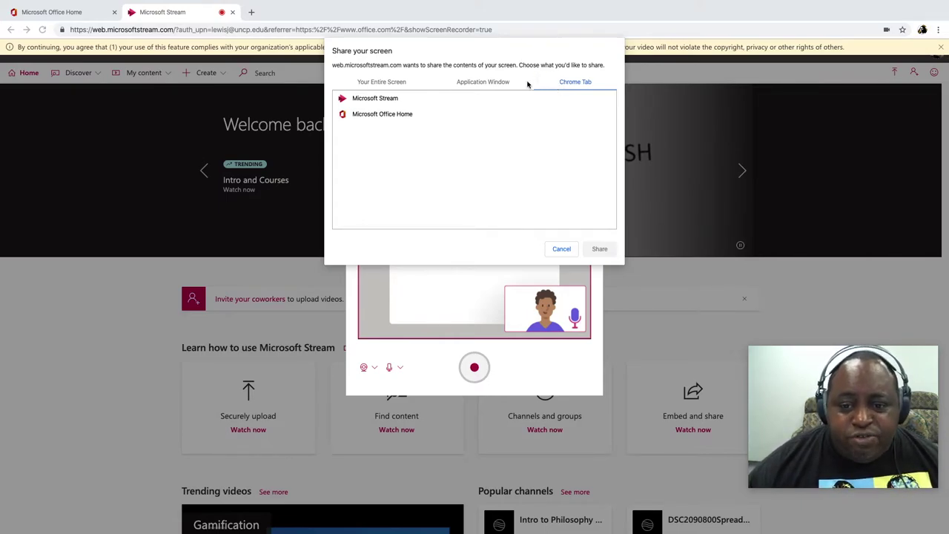
left_click(401, 81)
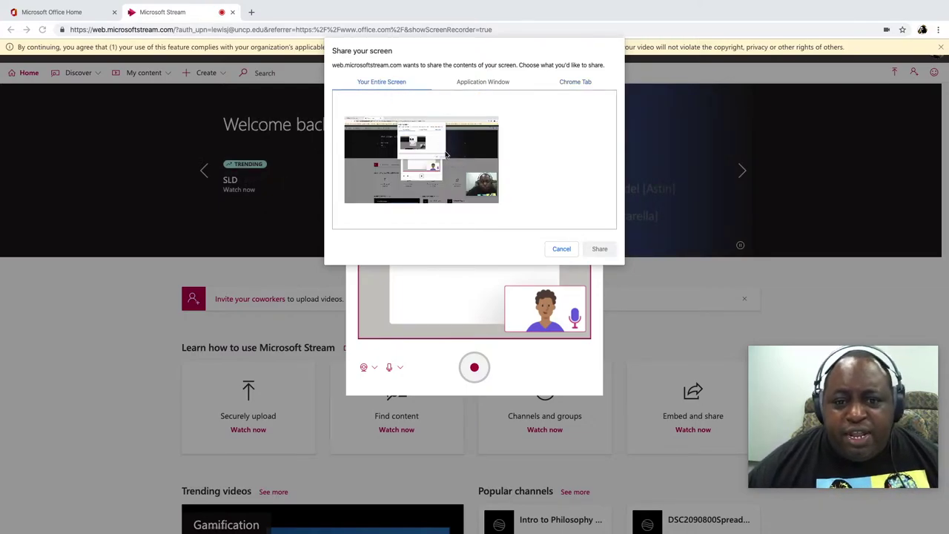
left_click(480, 84)
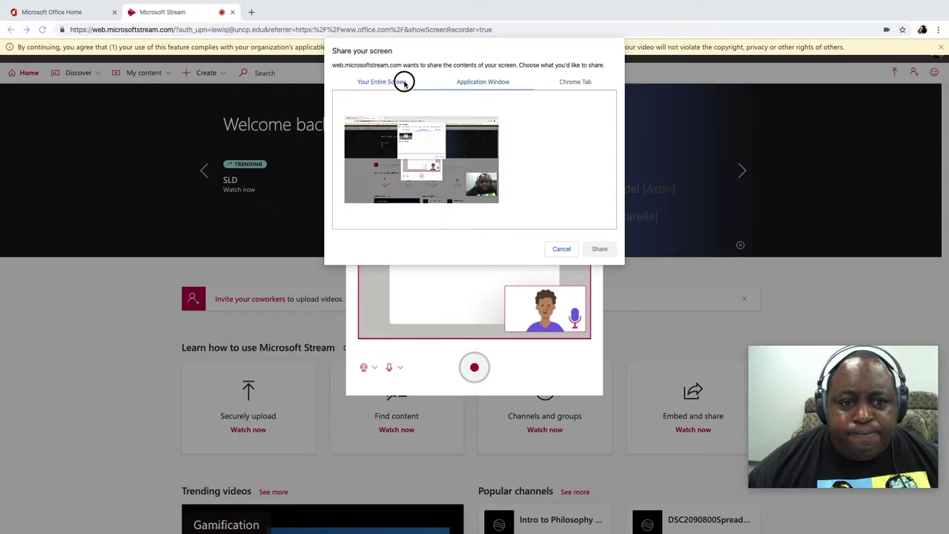
left_click(402, 81)
left_click(489, 194)
left_click(600, 250)
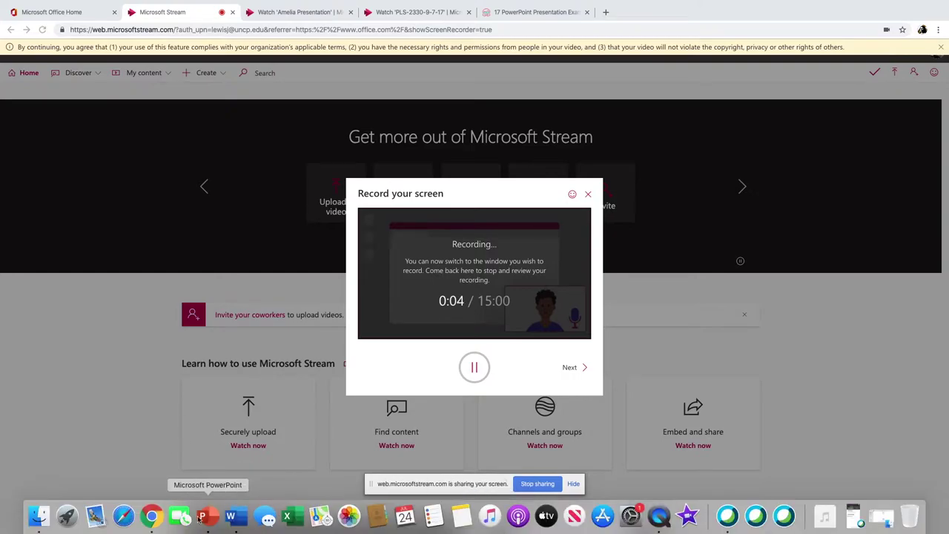
- Present the Amelia Earhart deck through two slides, then return to the Stream recorder in Chrome
left_click(209, 517)
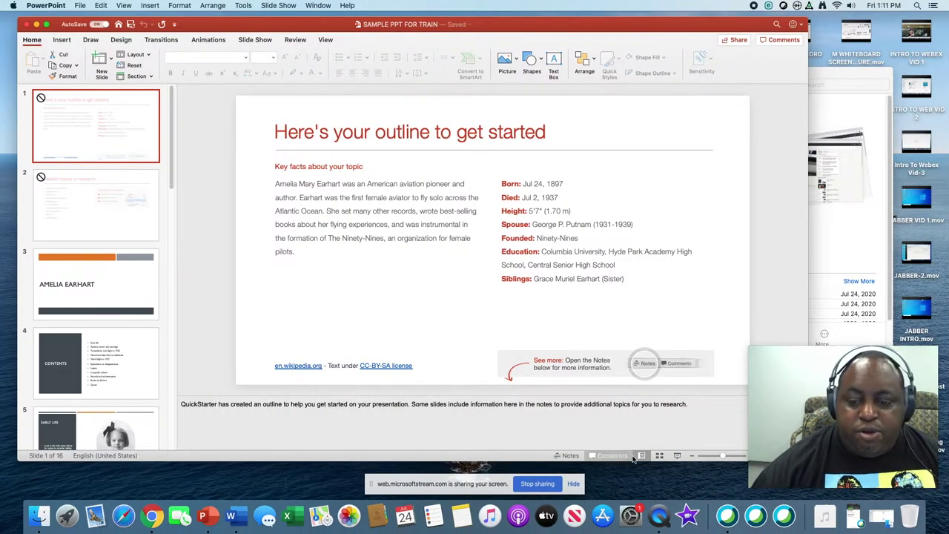
left_click(676, 457)
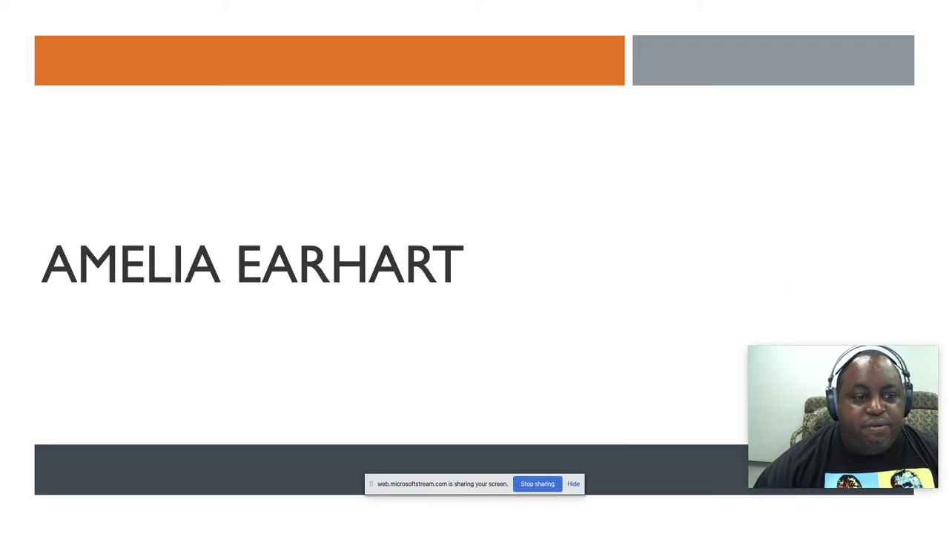
key("Right")
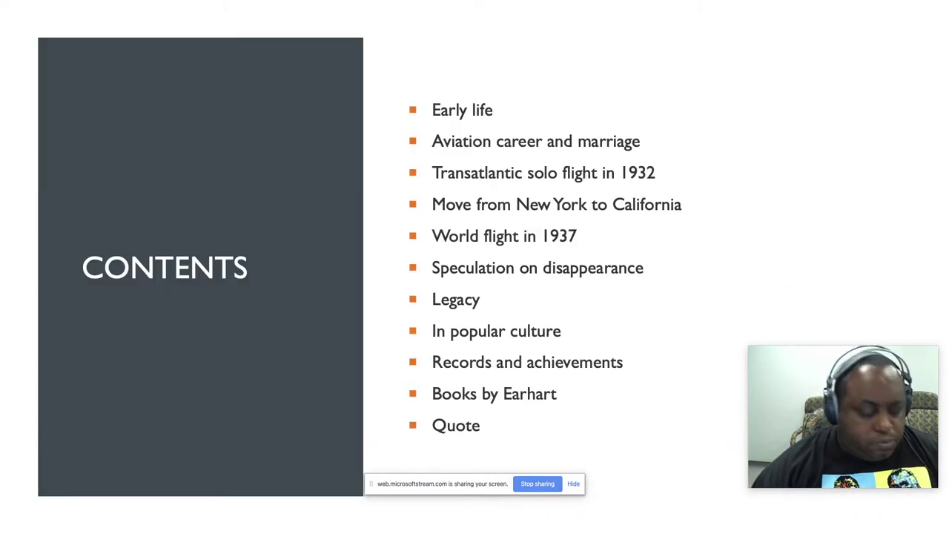
key("Right")
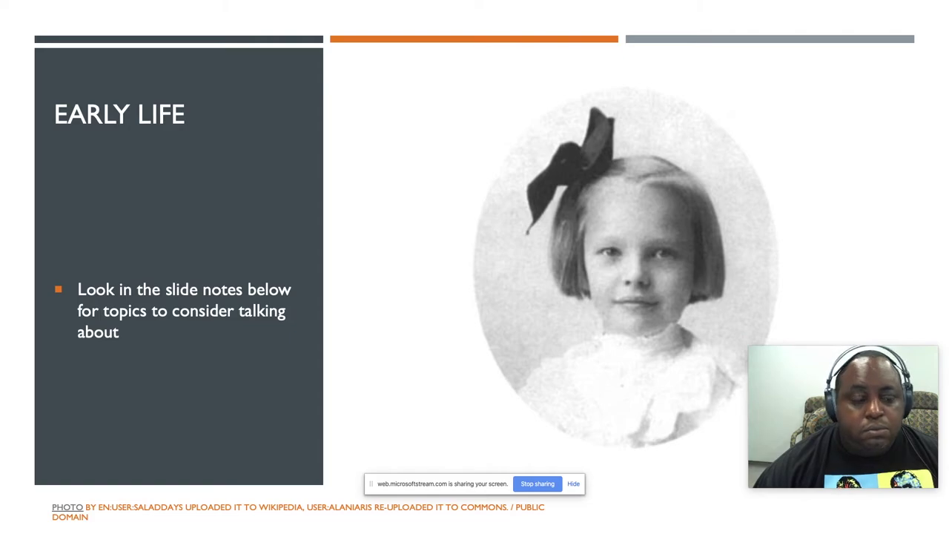
key("Escape")
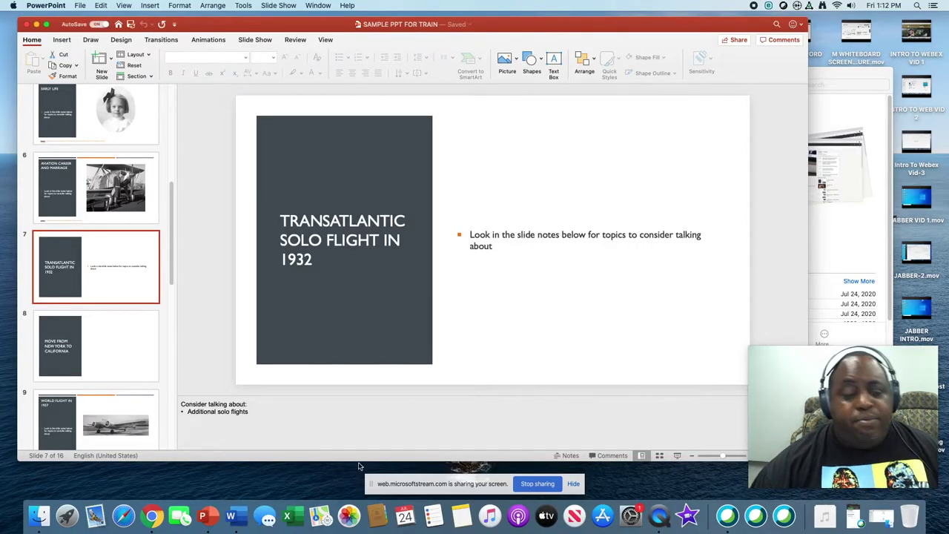
left_click(151, 515)
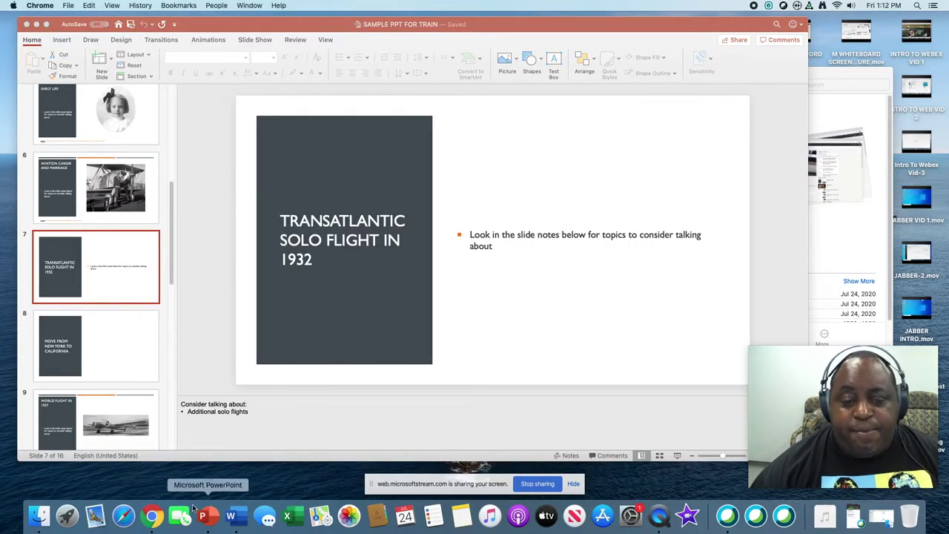
left_click(151, 515)
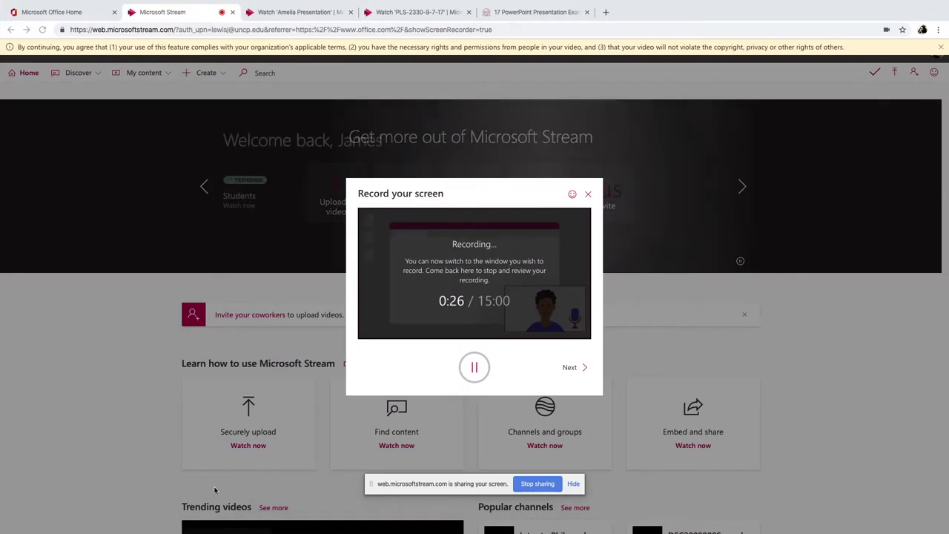
- Pause the recording at 0:30 and publish it to Stream as 'Amelia Presentation'
left_click(475, 371)
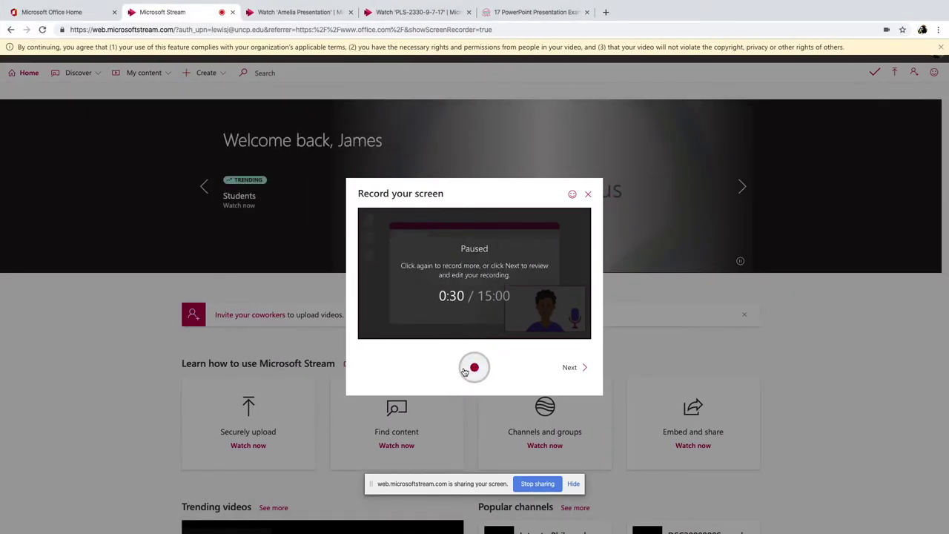
left_click(571, 371)
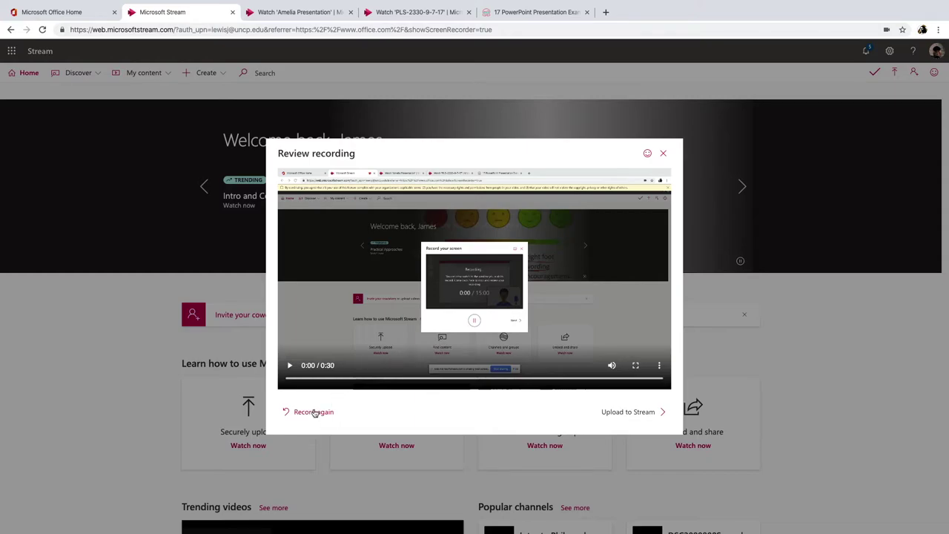
left_click(630, 414)
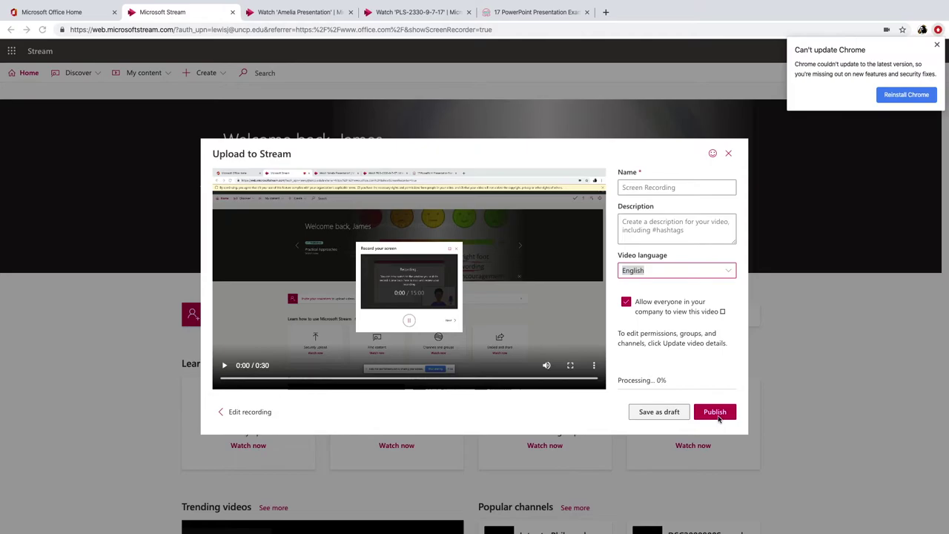
left_click(716, 414)
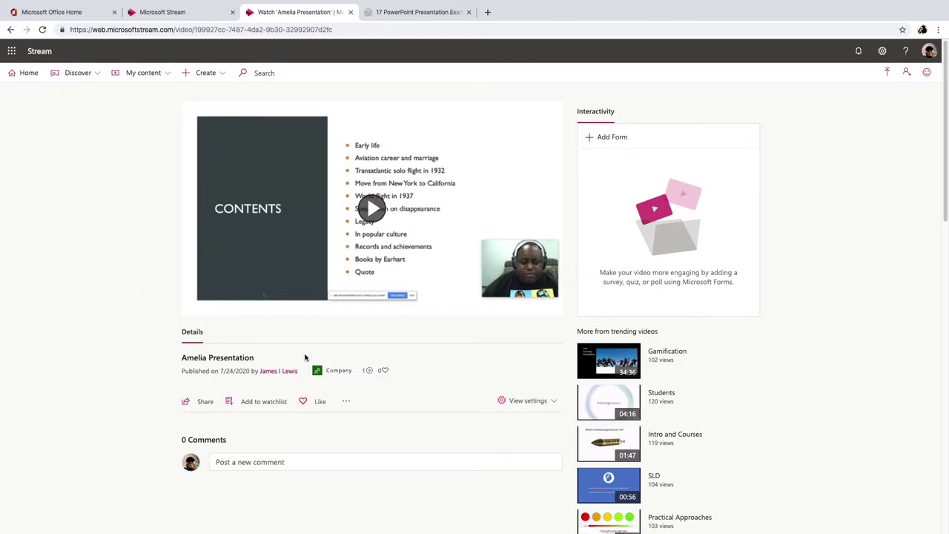
- Open and then close the More actions menu on the Amelia Presentation video page
left_click(351, 403)
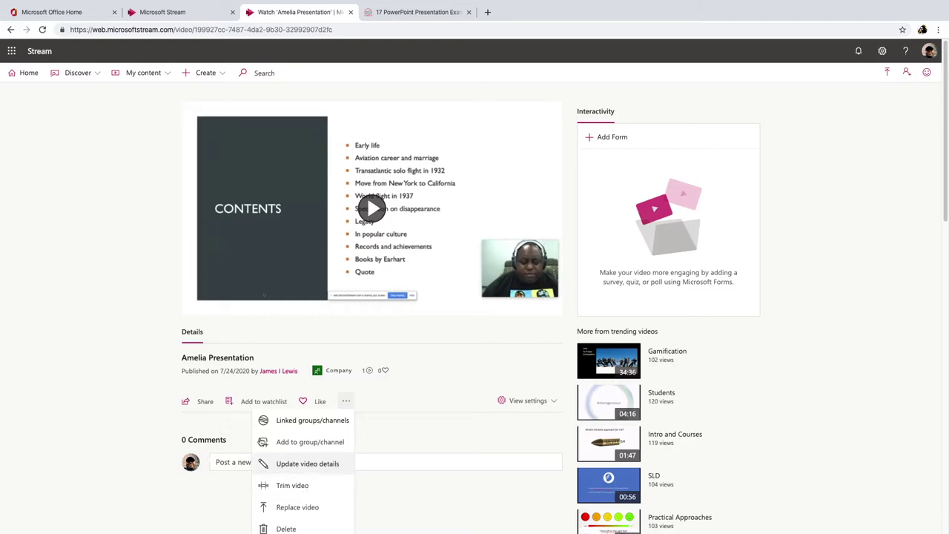
left_click(159, 403)
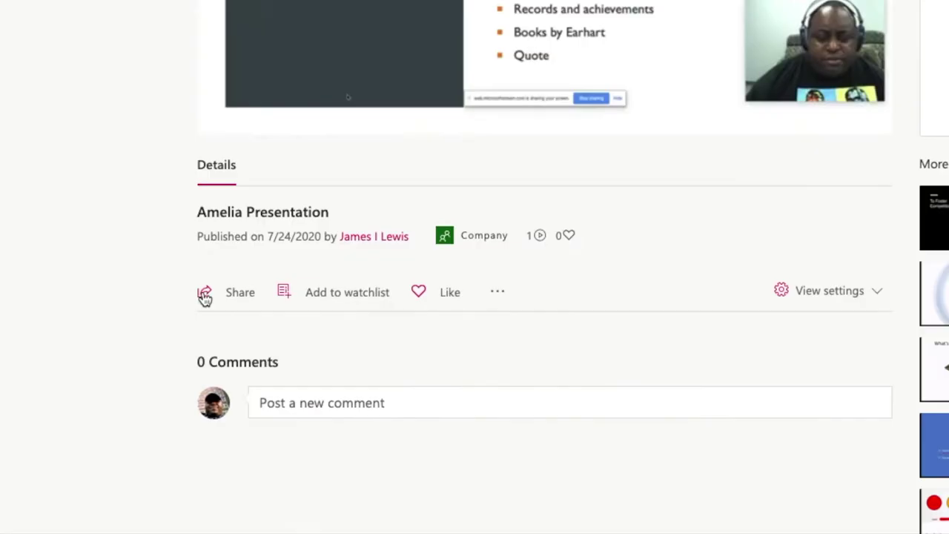
- Trim half a second off the Amelia Presentation video's start and end it around 00:26
left_click(497, 295)
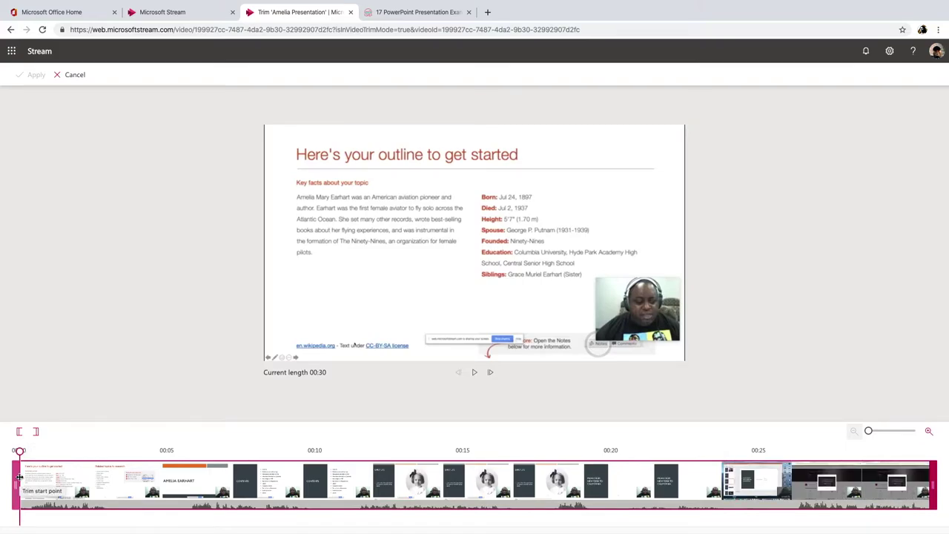
mouse_move(18, 481)
left_mouse_down()
mouse_move(51, 481)
mouse_move(16, 483)
mouse_move(31, 480)
left_mouse_up()
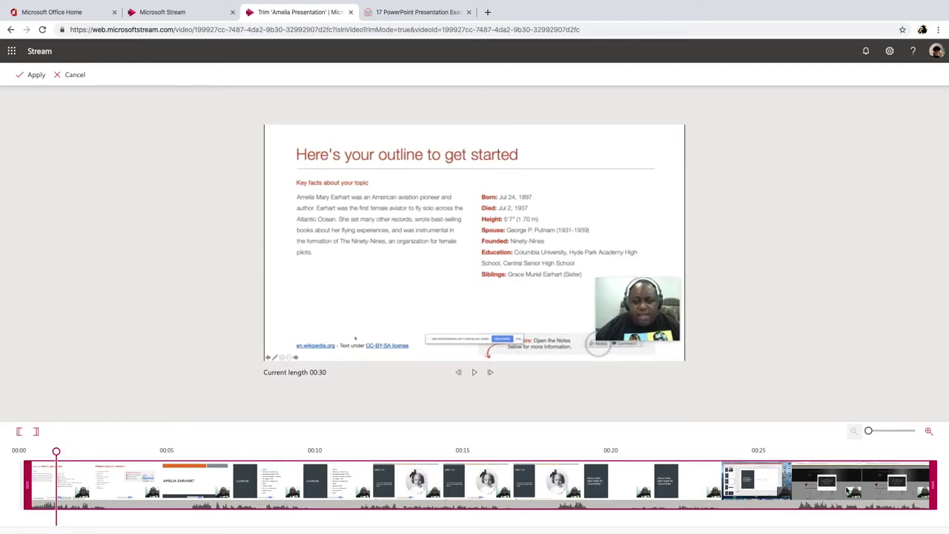
left_click_drag(932, 496, 726, 493)
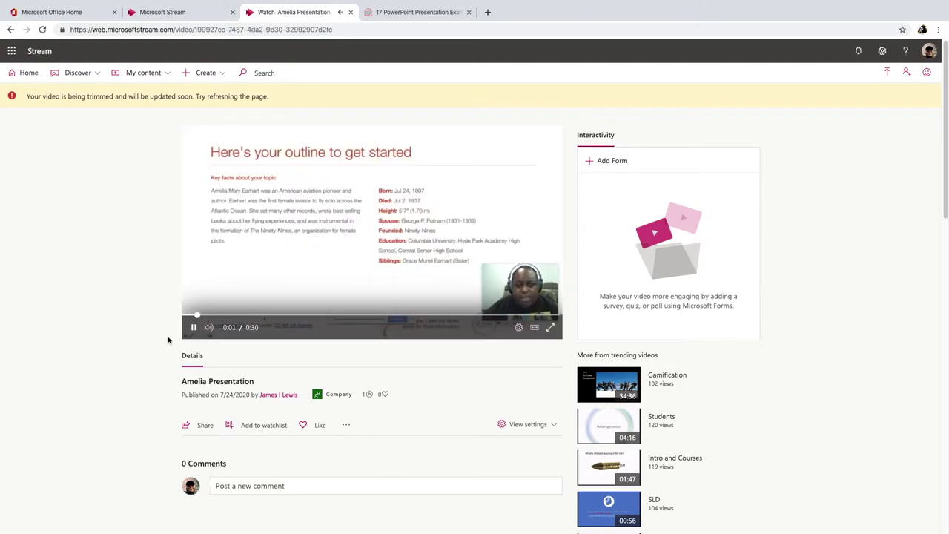
- Pause the trimmed video, reload the page, and bring up the video's sharing options
left_click(194, 328)
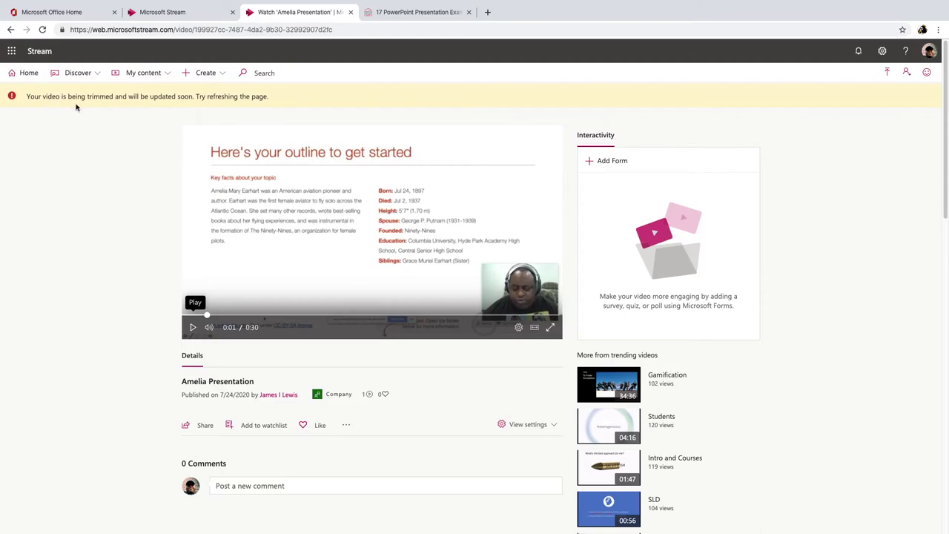
left_click(42, 30)
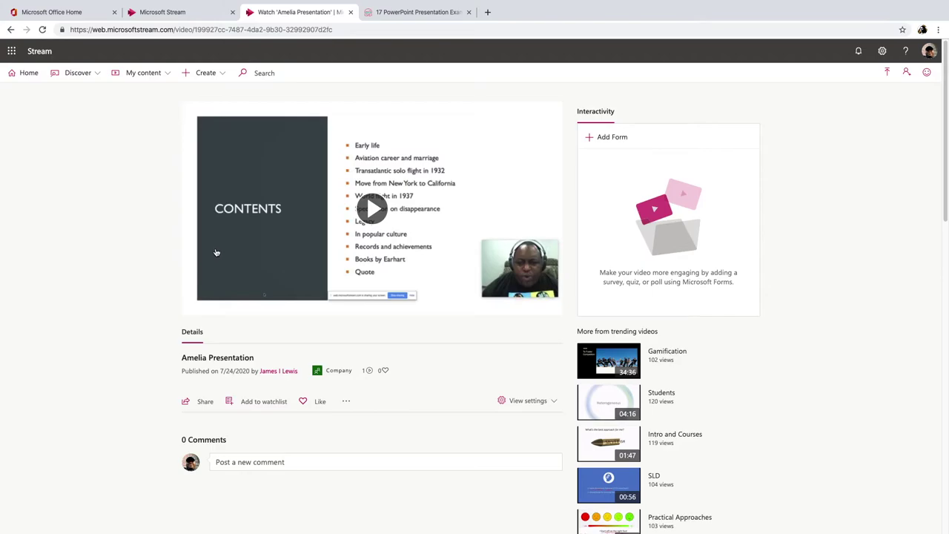
left_click(203, 404)
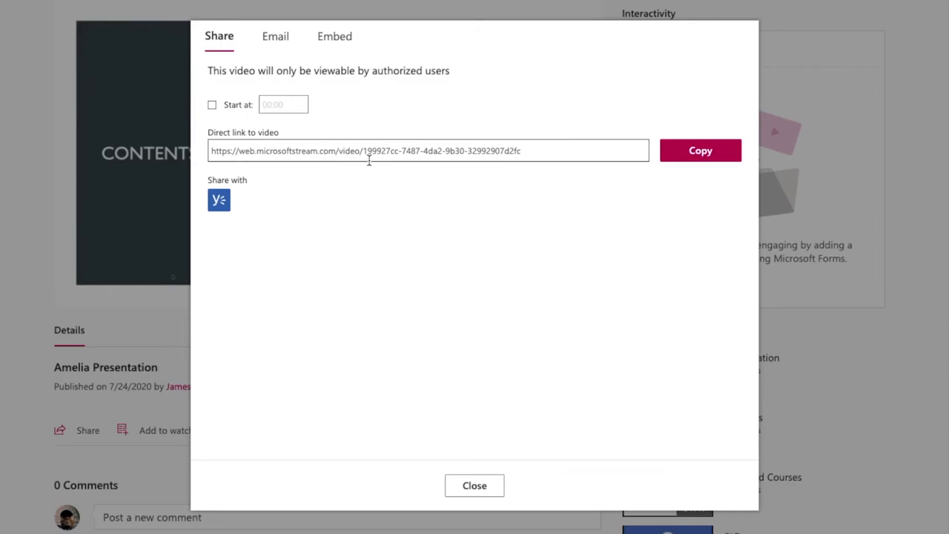
left_click(280, 43)
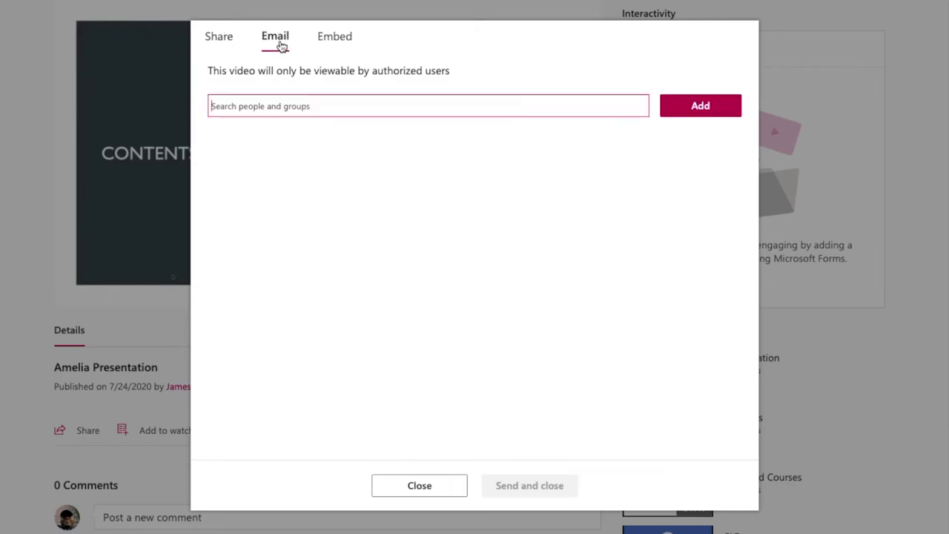
type("ma")
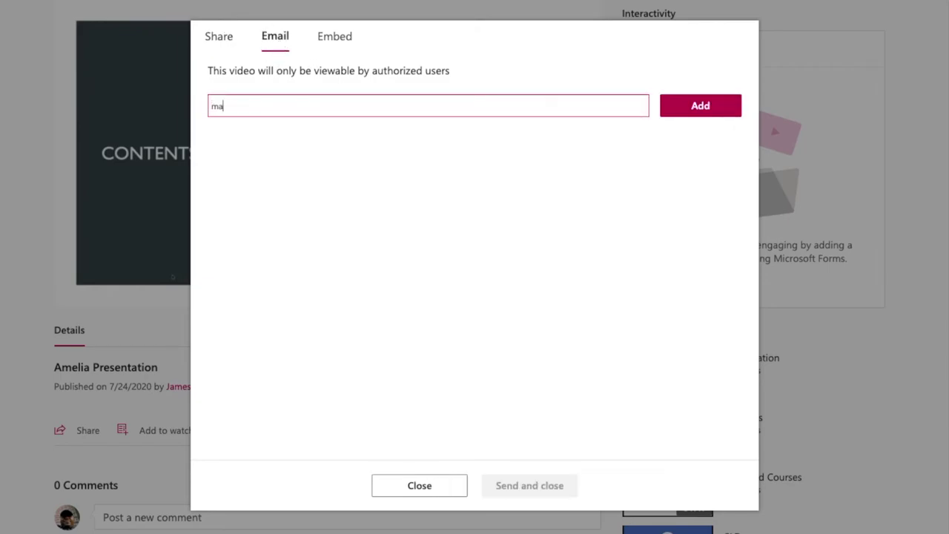
type("rquitta")
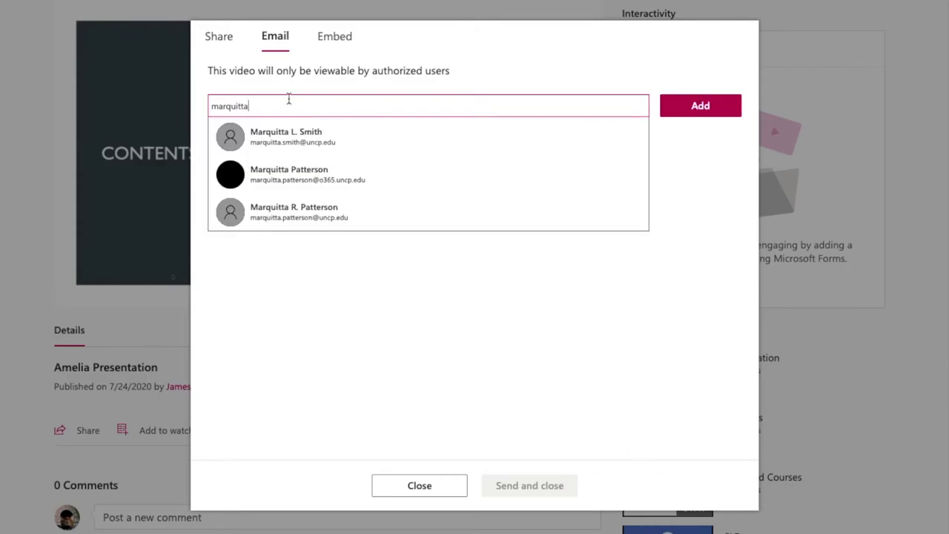
left_click(336, 45)
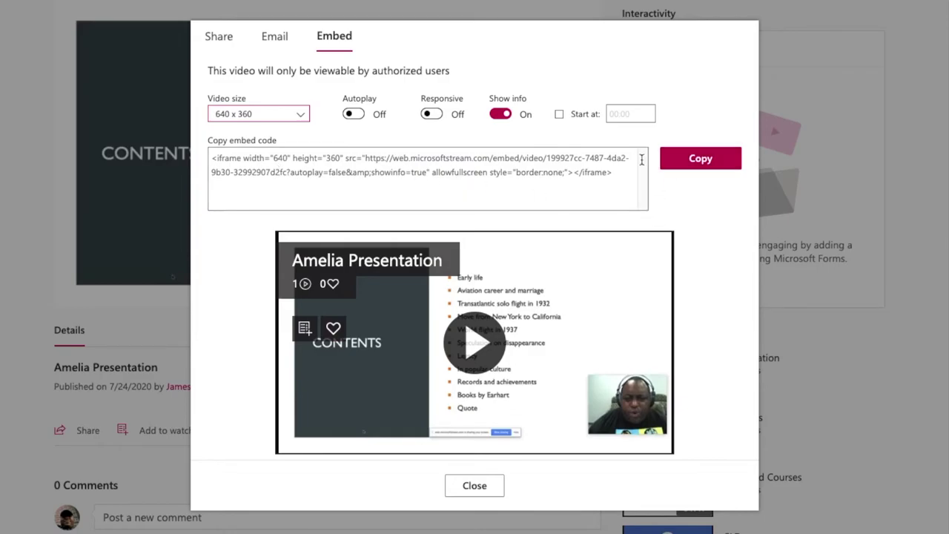
left_click(279, 40)
left_click(225, 43)
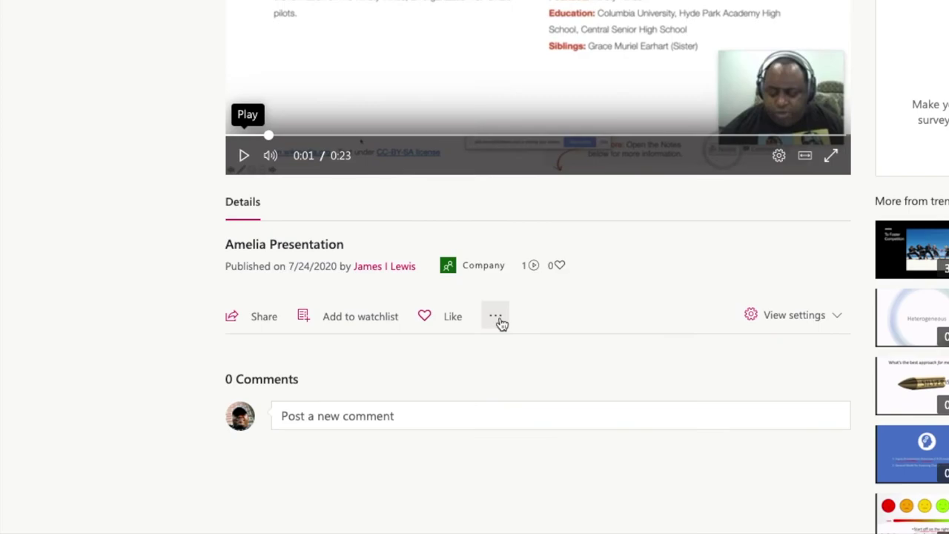
- Set the Amelia Presentation video's language to English in its details and apply the update
left_click(498, 318)
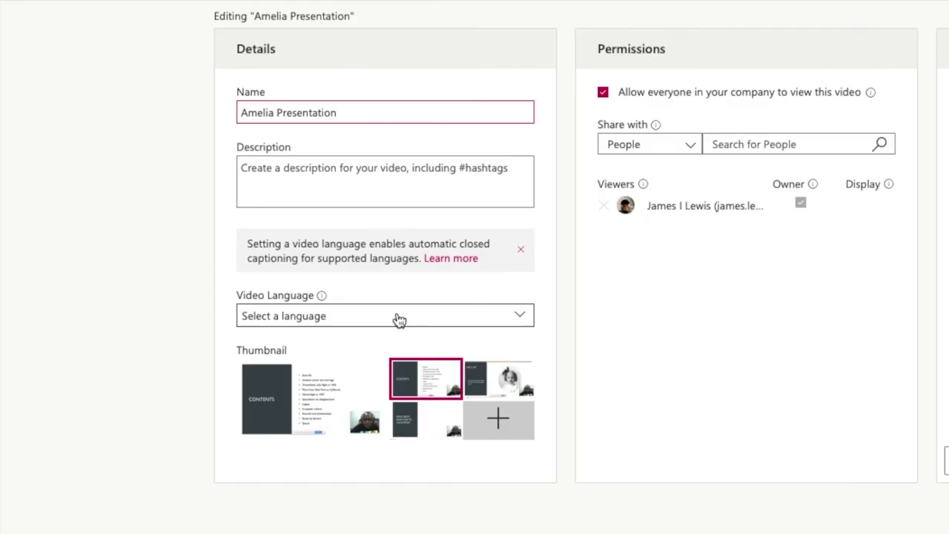
left_click(284, 295)
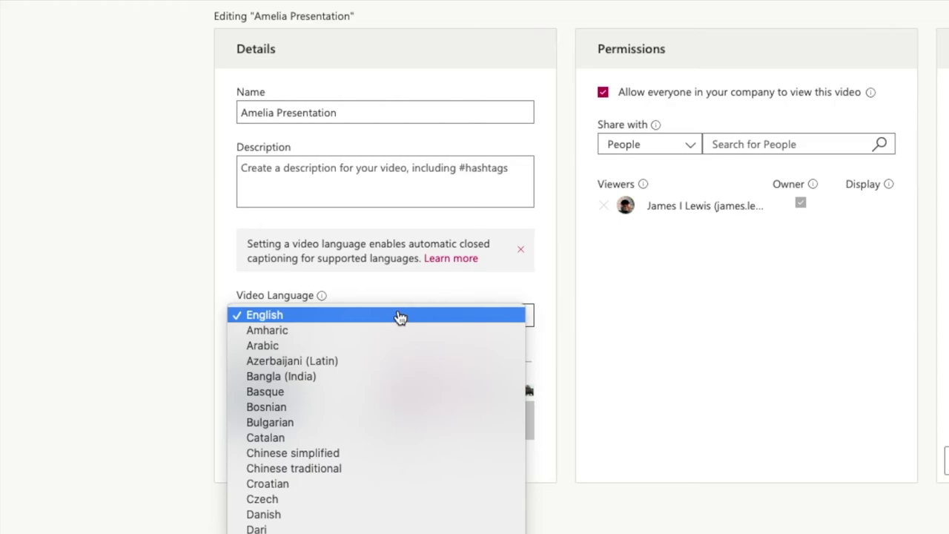
left_click(400, 318)
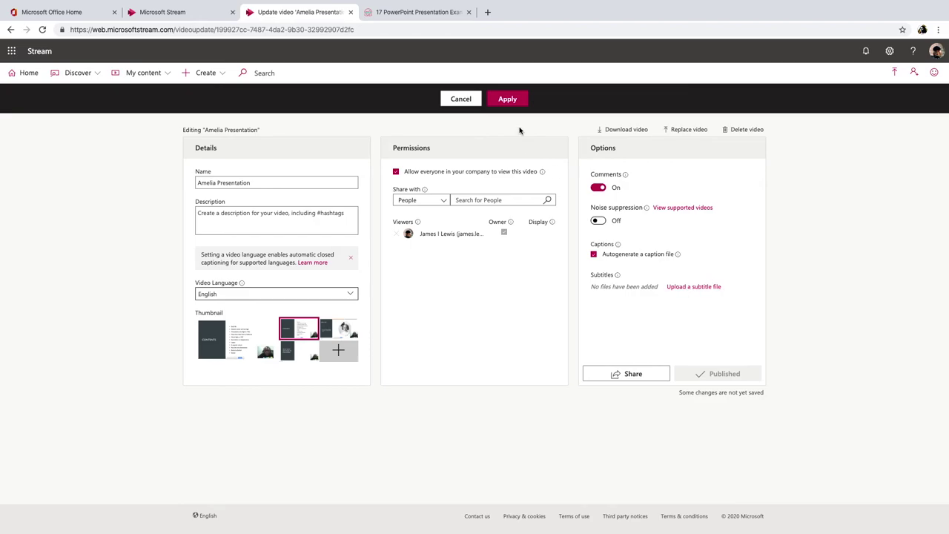
left_click(507, 99)
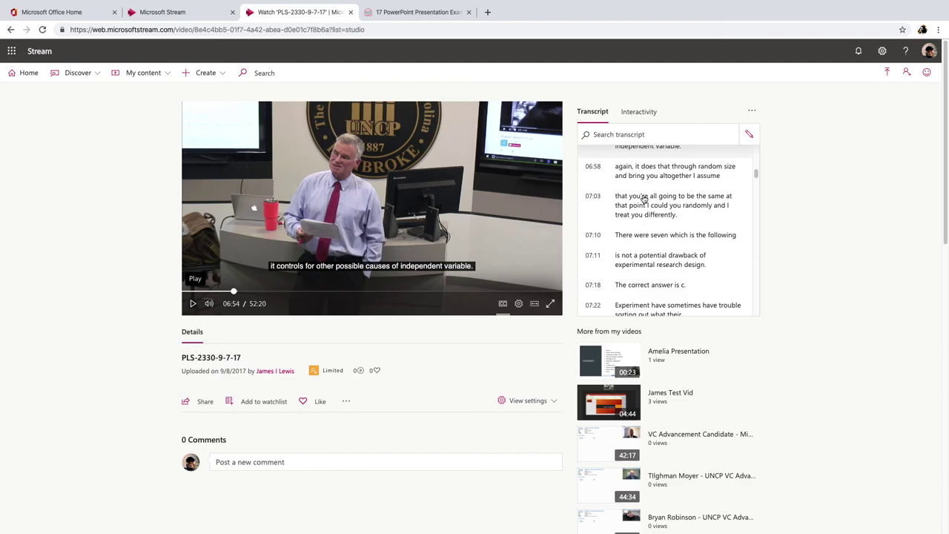
- Change 'controls' to 'allows' in the 06:50 transcript line, save it, then play and pause the video
scroll(643, 198, "up", 1)
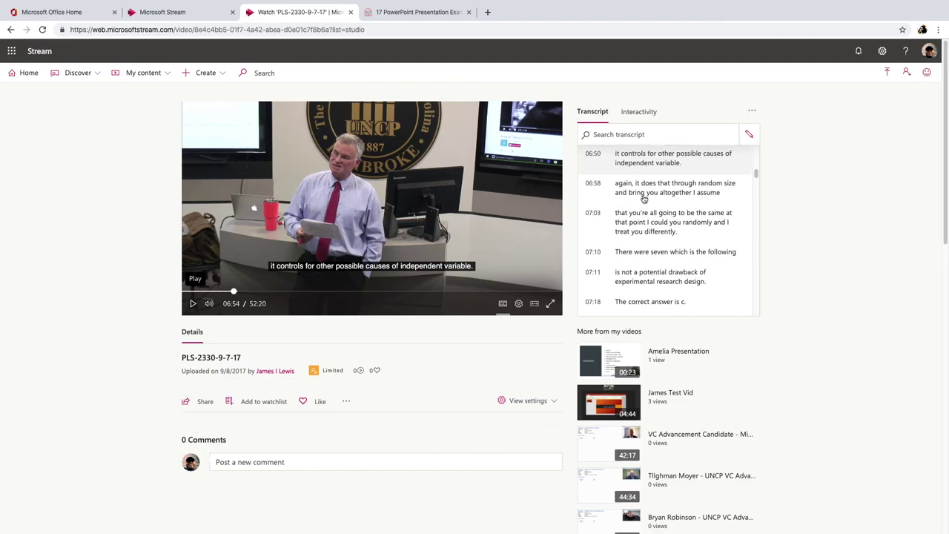
scroll(644, 199, "down", 1)
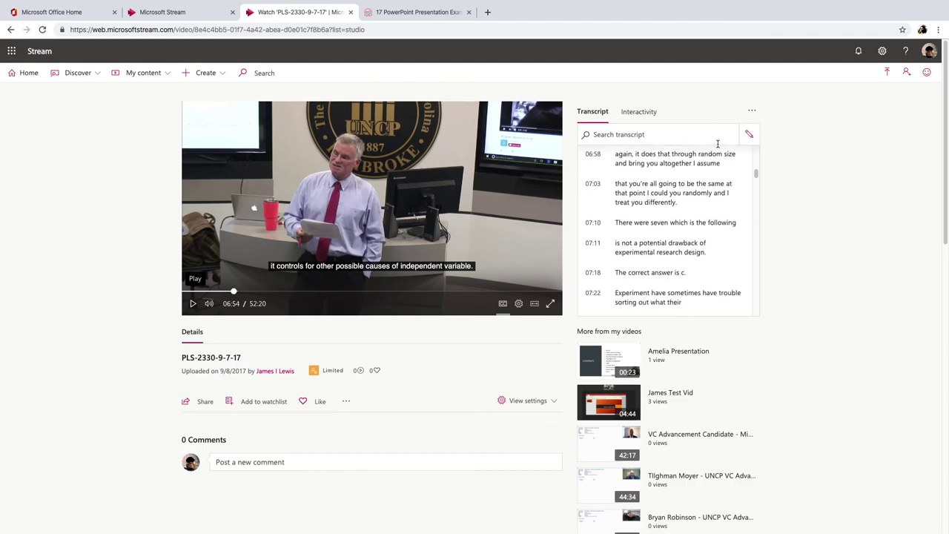
left_click(749, 138)
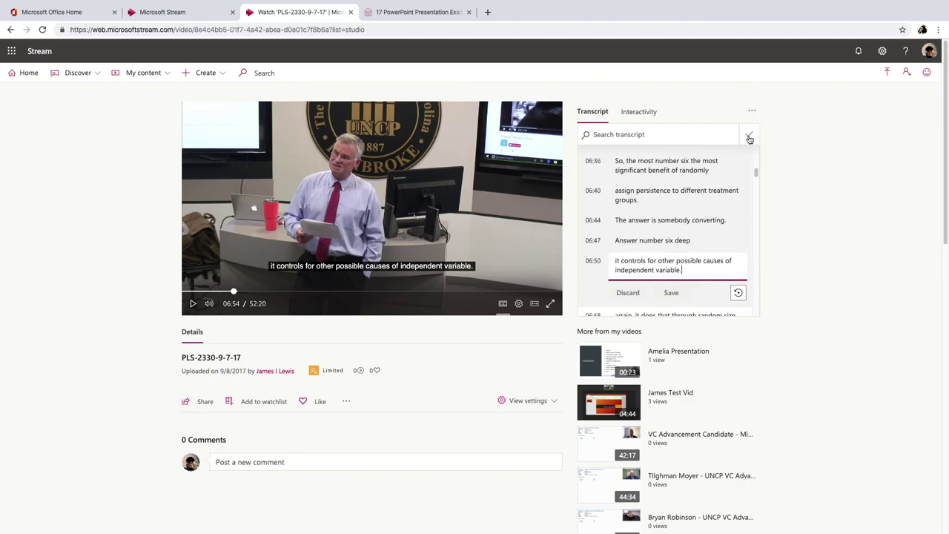
scroll(669, 275, "down", 1)
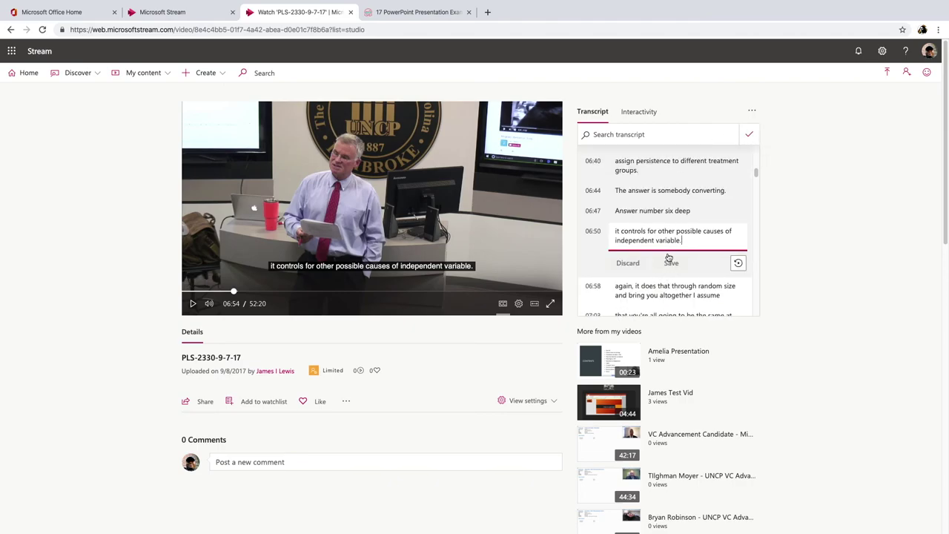
double_click(632, 231)
type("allows")
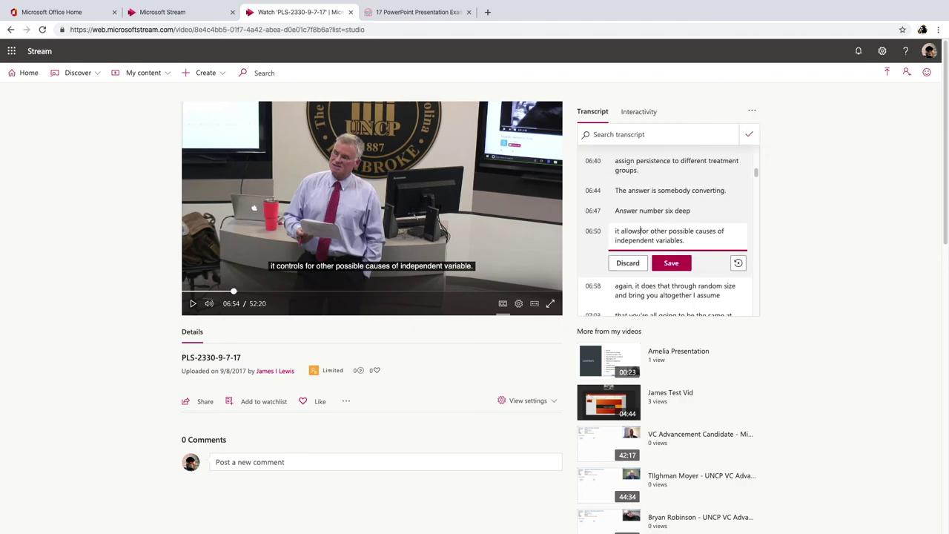
left_click(672, 264)
left_click(193, 304)
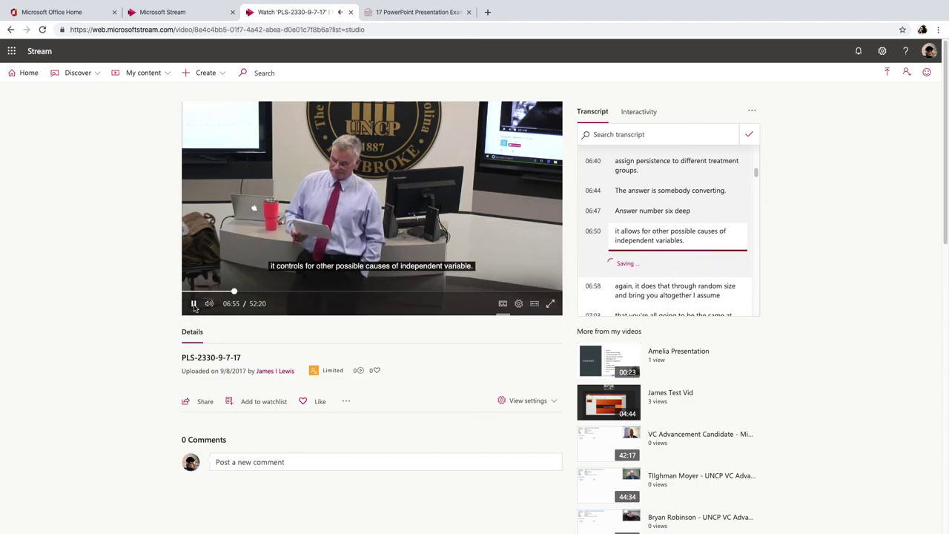
left_click(193, 304)
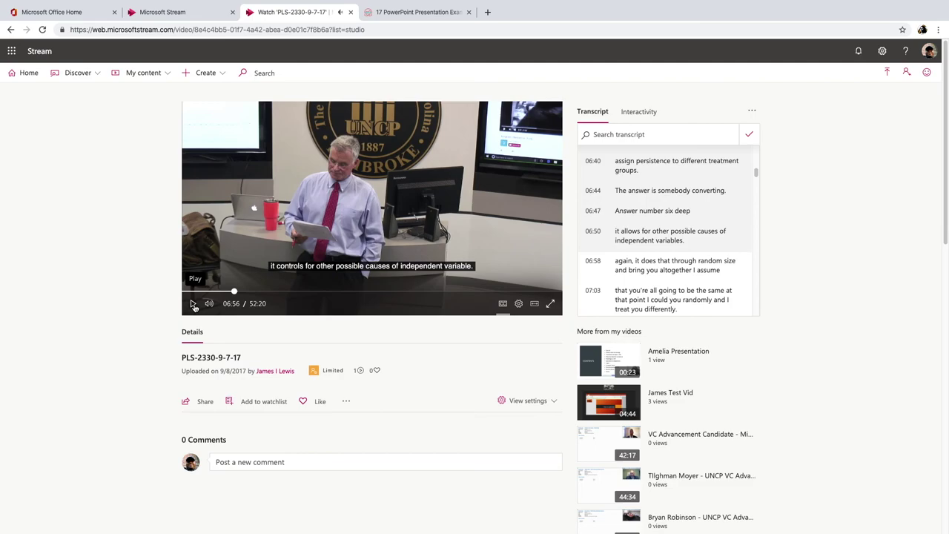